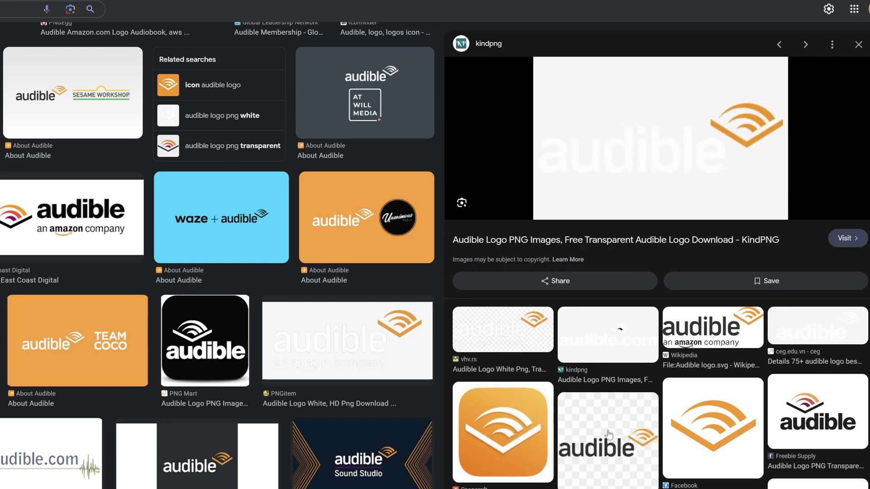
Open the transparent-background Audible logo result among the related images
{"action": "left_click", "coordinate": [609, 435]}
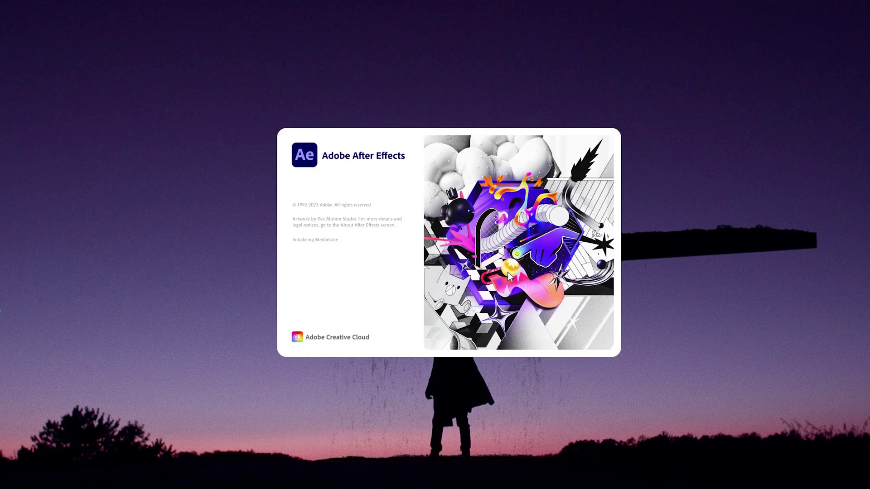
In After Effects, create a 1920×1080 composition named Audible_Tutorial at 24 fps with a duration of 0:00:05:00
{"action": "left_click", "coordinate": [437, 177]}
{"action": "type", "text": "Audible_Tutorial"}
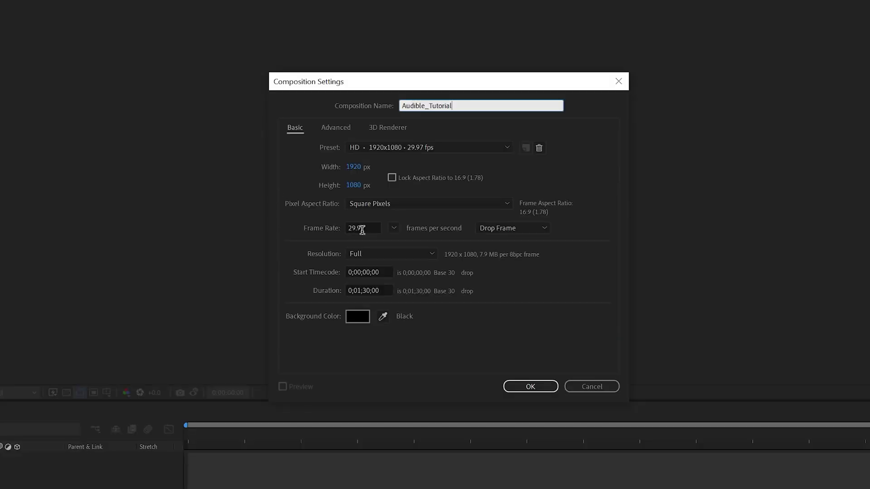
{"action": "left_click", "coordinate": [394, 228]}
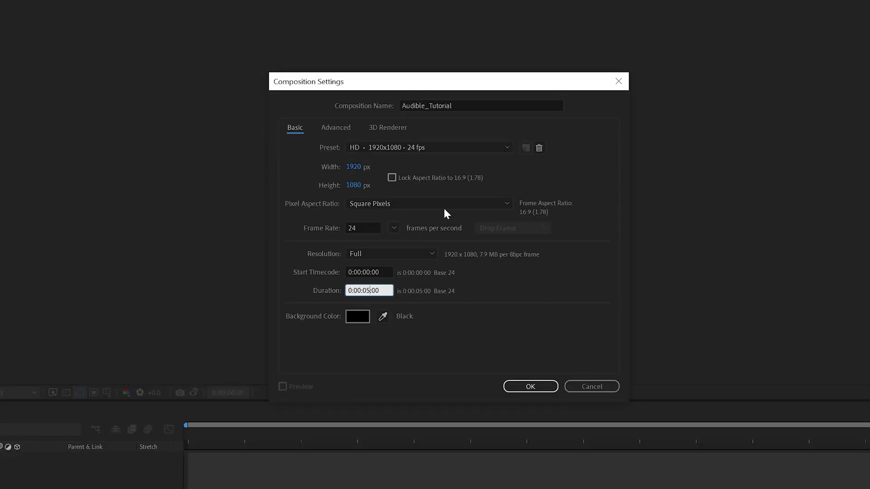
{"action": "left_click", "coordinate": [535, 390]}
Import Audible_Logo.png and Audible_Logo_Shot_Footage_2023.mp4 into the project
{"action": "left_click", "coordinate": [7, 11]}
{"action": "mouse_move", "coordinate": [132, 178]}
{"action": "left_click", "coordinate": [199, 179]}
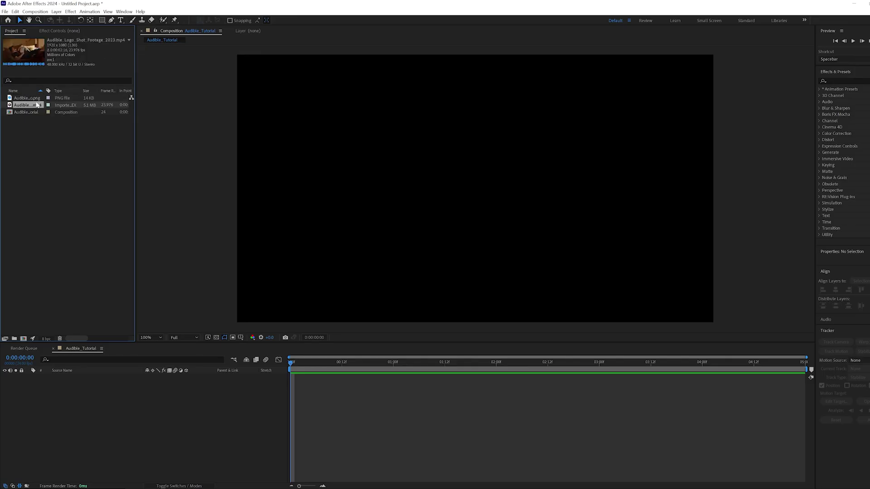
Add the Audible_Logo_Shot_Footage_2023.mp4 footage to the composition and hide its video
{"action": "left_click_drag", "start_coordinate": [30, 106], "coordinate": [130, 410]}
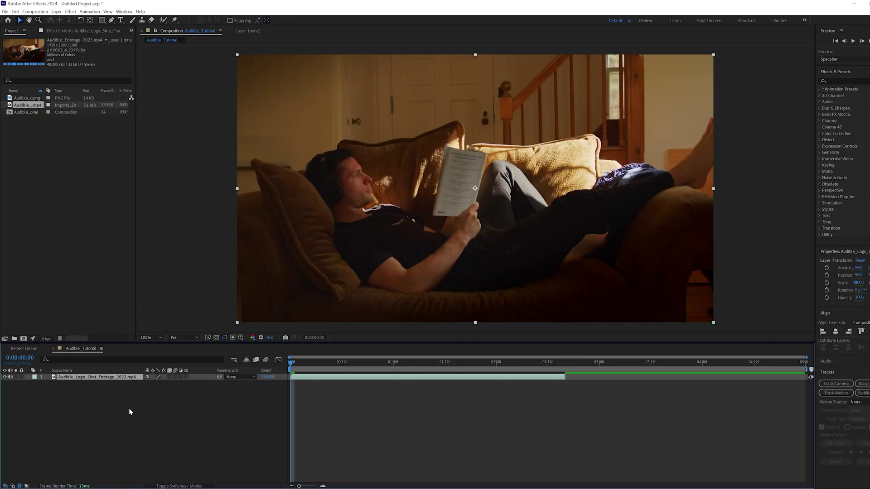
{"action": "left_click", "coordinate": [6, 378]}
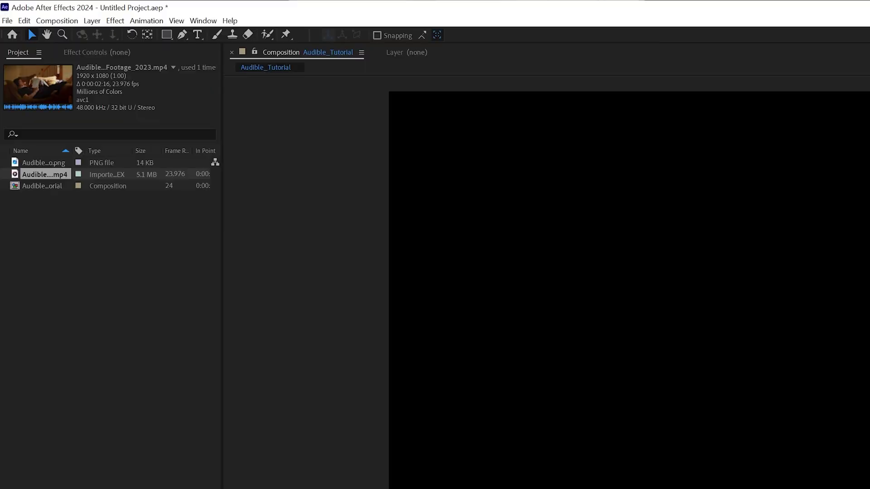
Create a guide rectangle of about 994 × 641 px and center it horizontally and vertically in the composition
{"action": "left_click", "coordinate": [166, 36]}
{"action": "left_click_drag", "start_coordinate": [334, 115], "coordinate": [588, 257]}
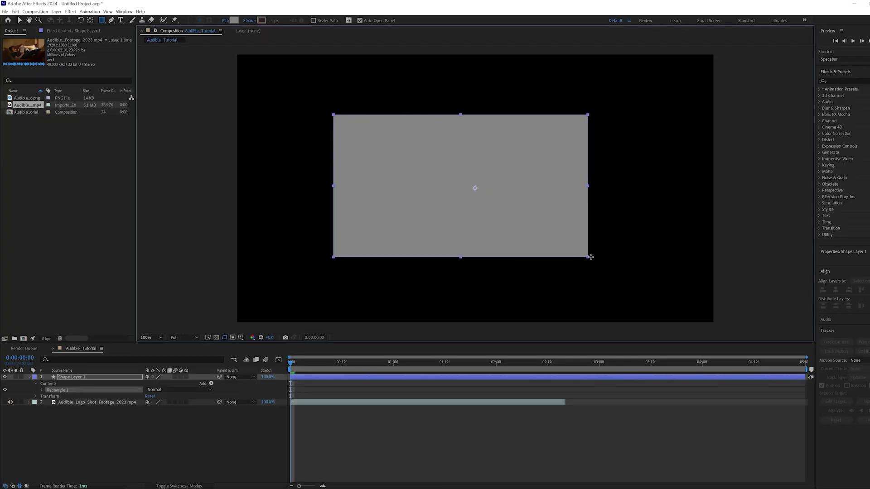
{"action": "left_click", "coordinate": [836, 290]}
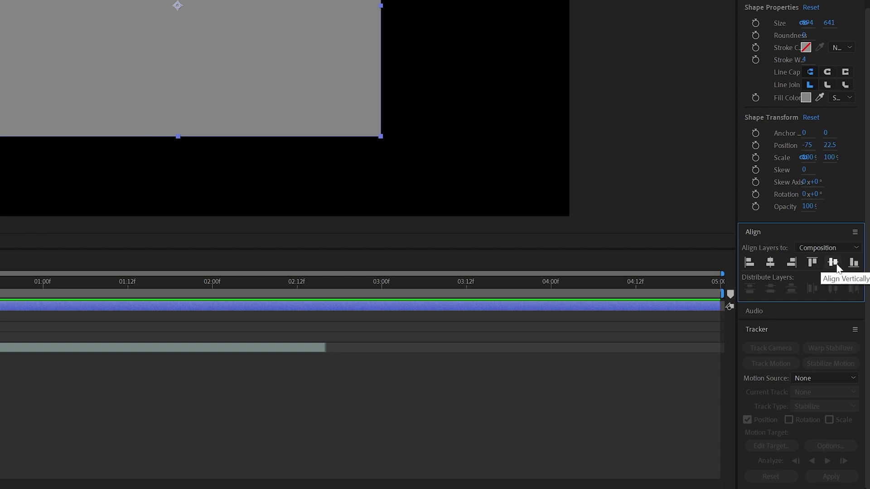
{"action": "left_click", "coordinate": [836, 265]}
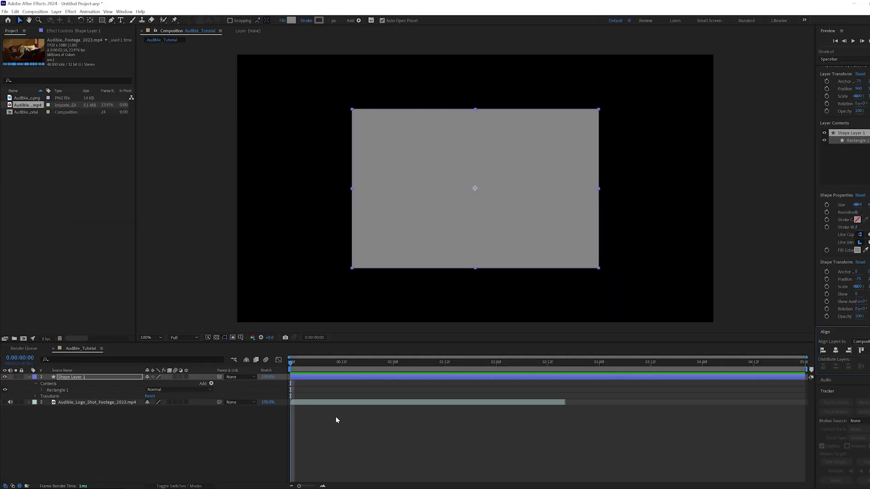
With the Pen tool, trace a closed fan shape on a new shape layer using the rectangle's edge midpoints, with a curved upper arc
{"action": "left_click", "coordinate": [335, 417]}
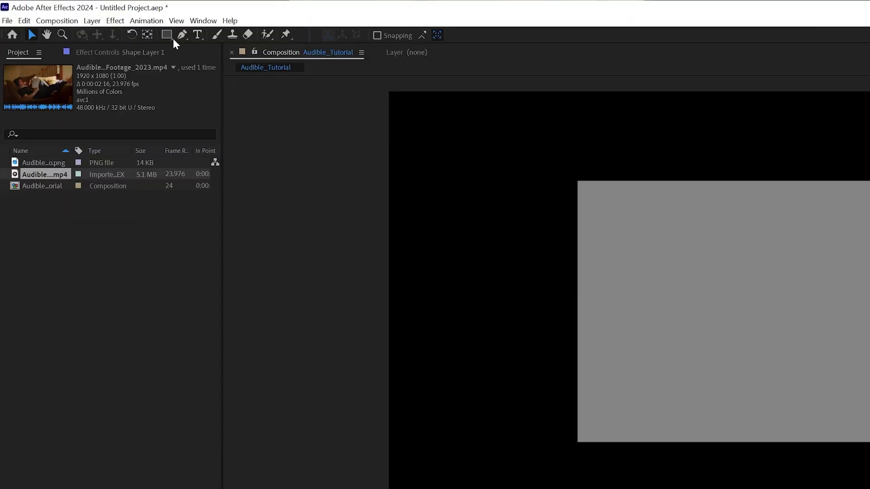
{"action": "left_click", "coordinate": [177, 37]}
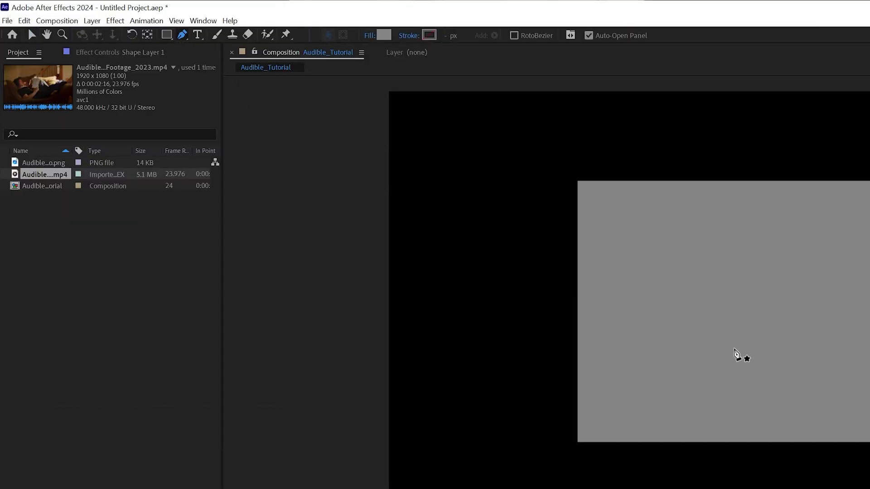
{"action": "left_click", "coordinate": [474, 269]}
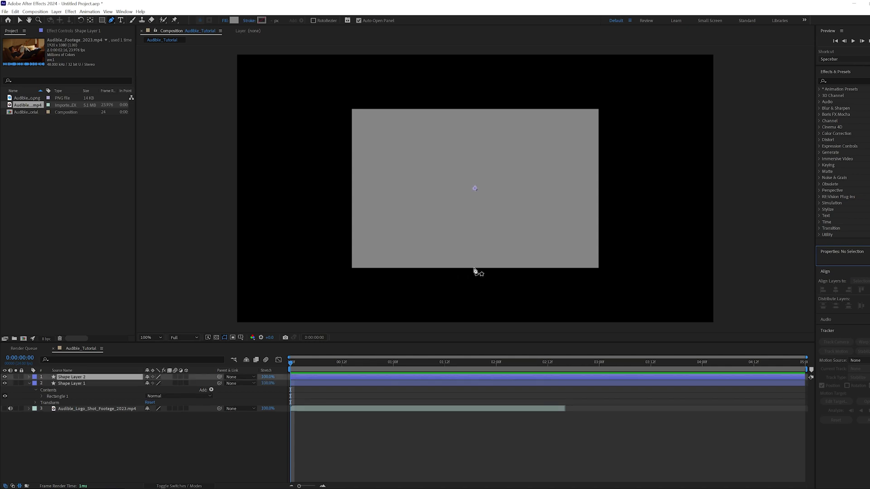
{"action": "left_click", "coordinate": [352, 188]}
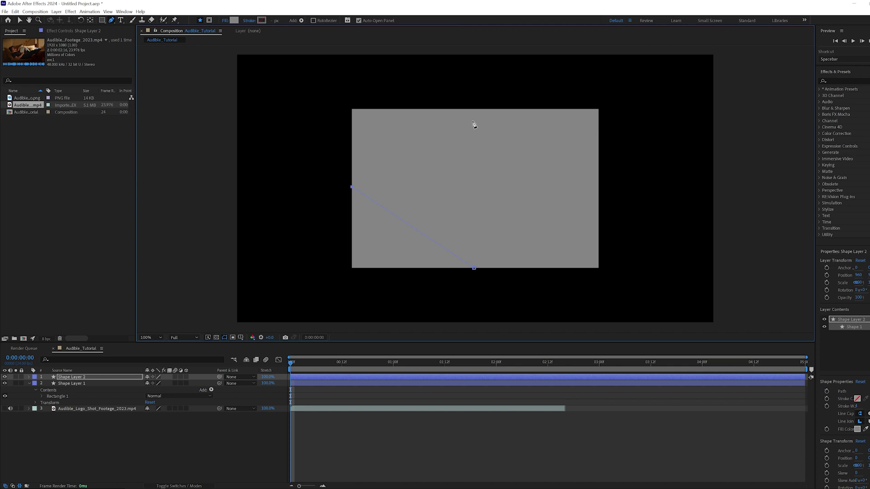
{"action": "left_click_drag", "start_coordinate": [474, 109], "coordinate": [561, 113]}
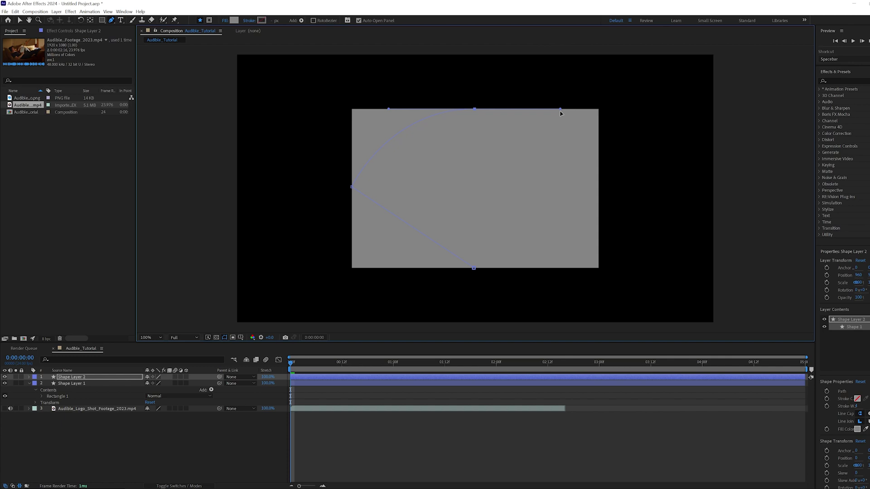
{"action": "left_click", "coordinate": [599, 188]}
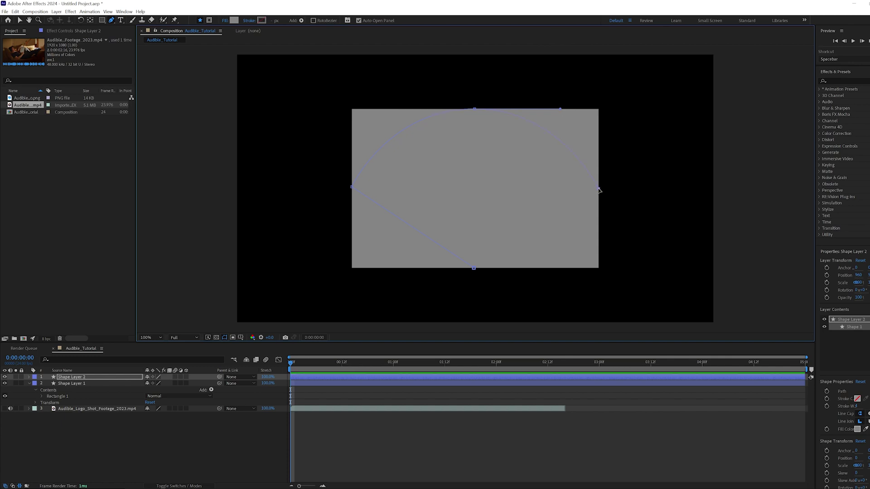
{"action": "left_click", "coordinate": [474, 269]}
Delete the guide rectangle layer, Shape Layer 1
{"action": "left_click", "coordinate": [19, 21]}
{"action": "left_click", "coordinate": [60, 383]}
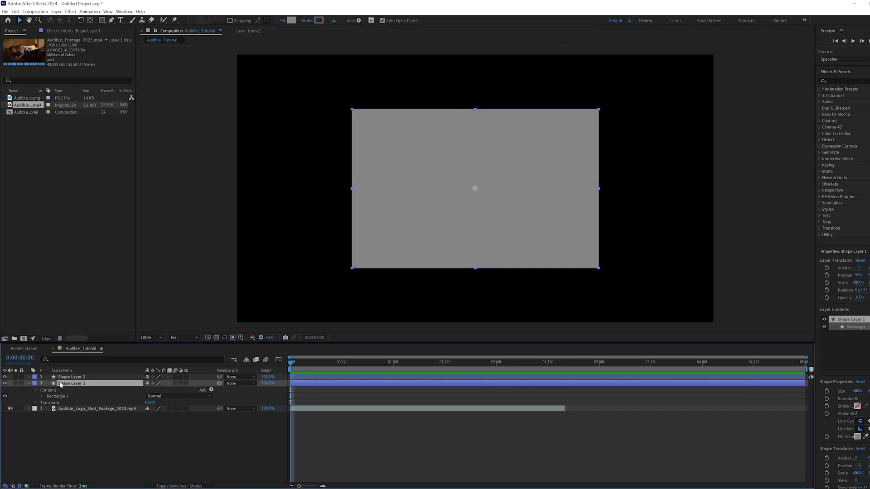
{"action": "key", "text": "Delete"}
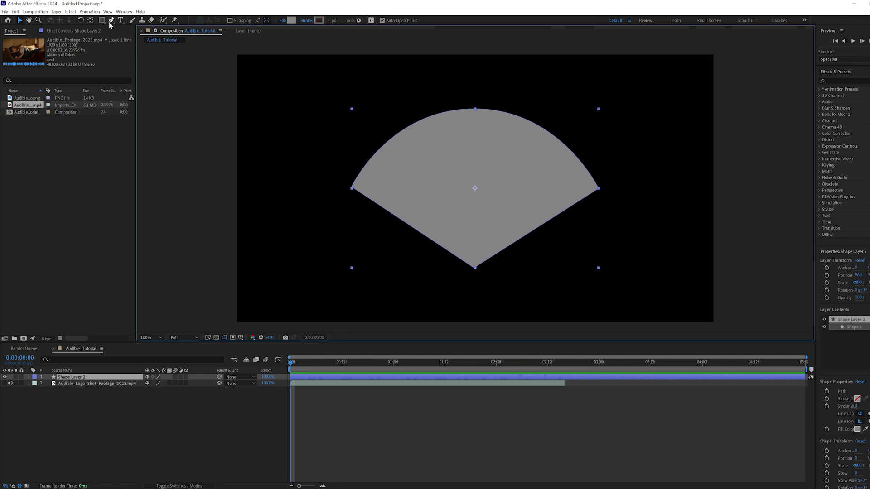
{"action": "left_click", "coordinate": [111, 20]}
{"action": "left_click", "coordinate": [353, 188]}
{"action": "left_click", "coordinate": [333, 410]}
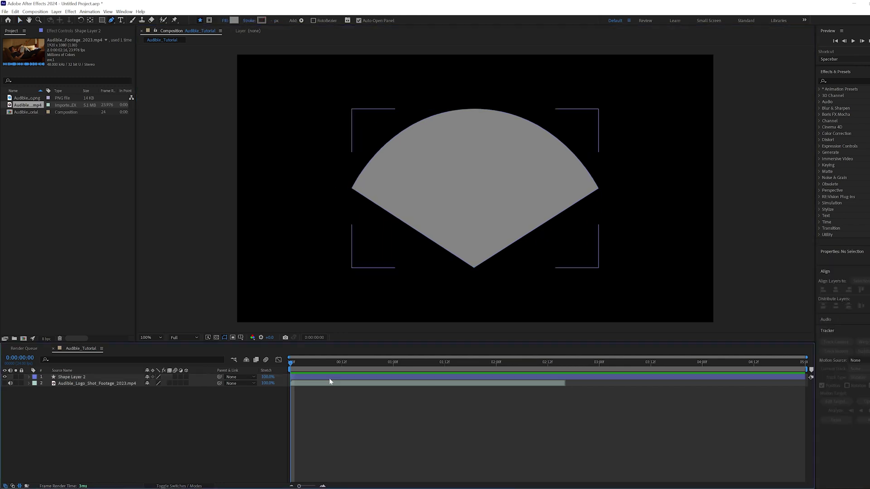
Set the fan shape's fill to None
{"action": "left_click", "coordinate": [330, 377]}
{"action": "double_click", "coordinate": [475, 109]}
{"action": "left_click", "coordinate": [282, 20]}
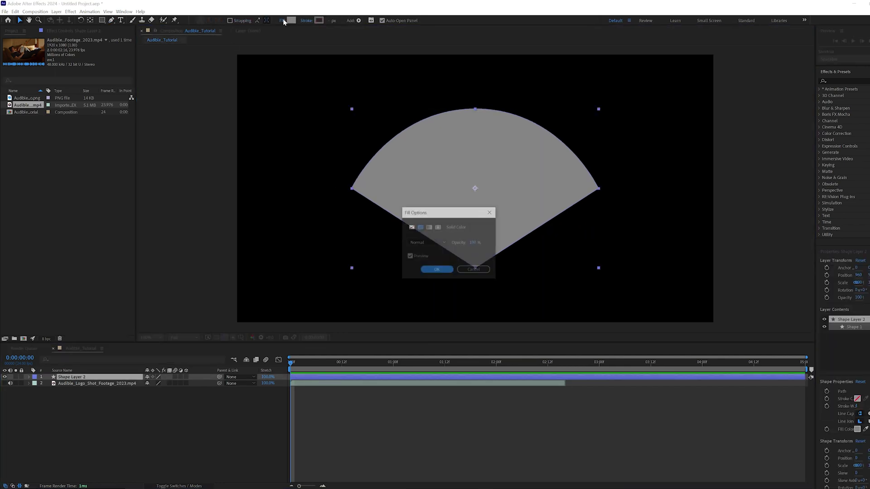
{"action": "left_click", "coordinate": [411, 227]}
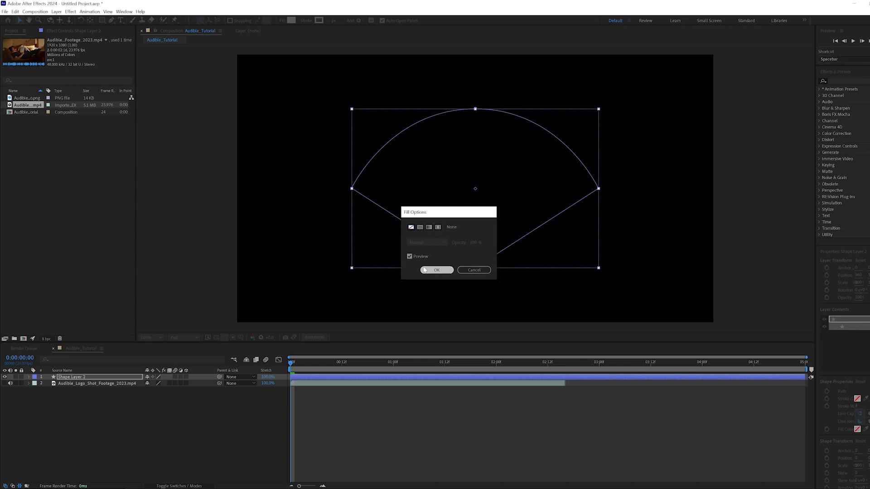
{"action": "key", "text": "Return"}
Set the fan shape's stroke color to orange F29820, sampled from the Audible logo preview
{"action": "left_click", "coordinate": [24, 99]}
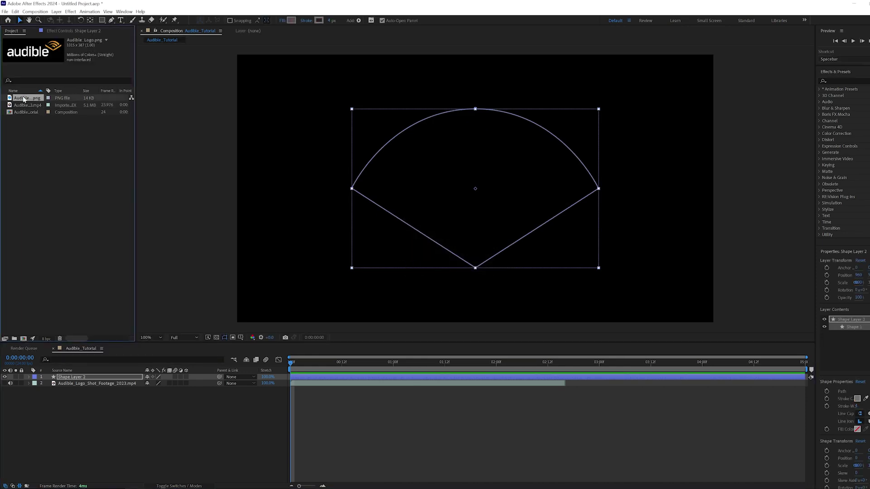
{"action": "left_click", "coordinate": [319, 21]}
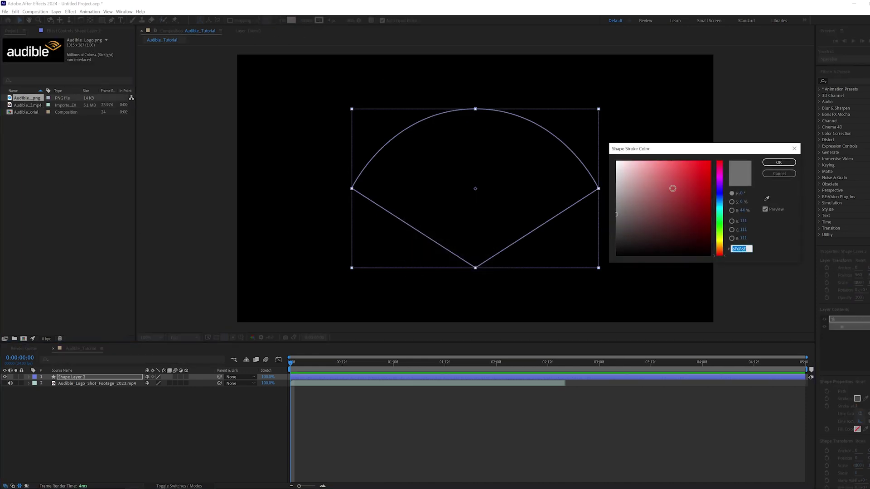
{"action": "left_click", "coordinate": [768, 199]}
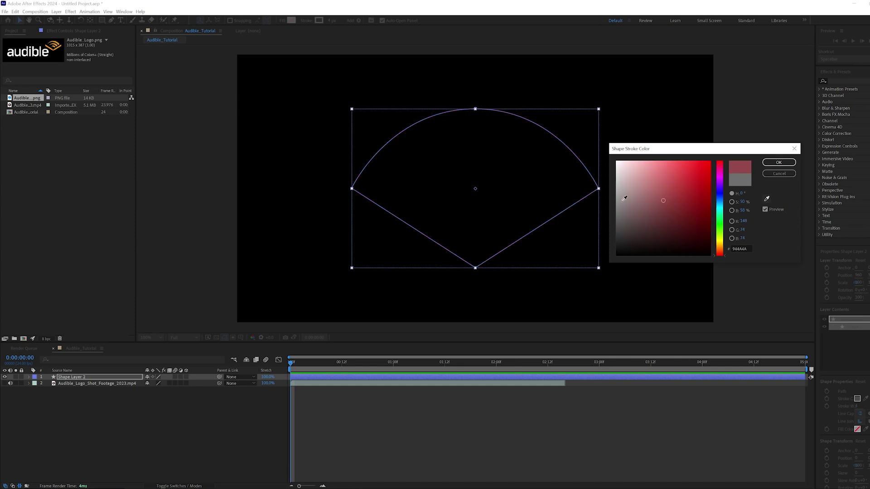
{"action": "left_click", "coordinate": [61, 46]}
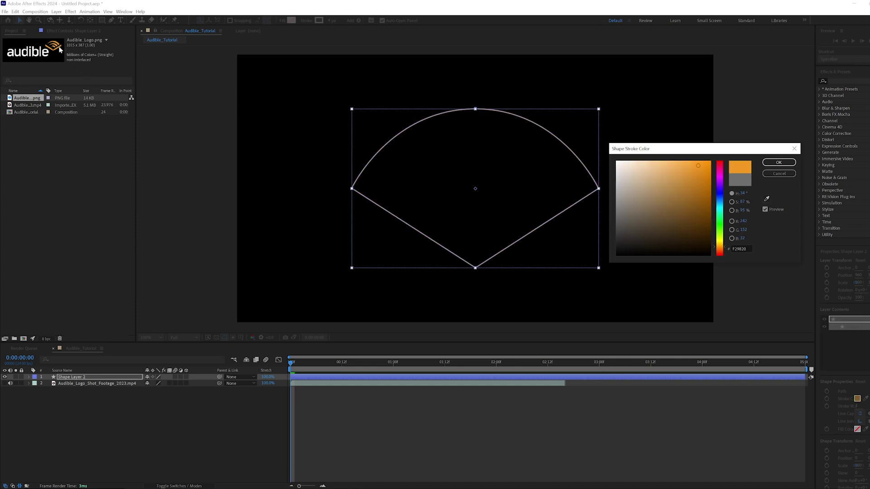
{"action": "left_click", "coordinate": [779, 162]}
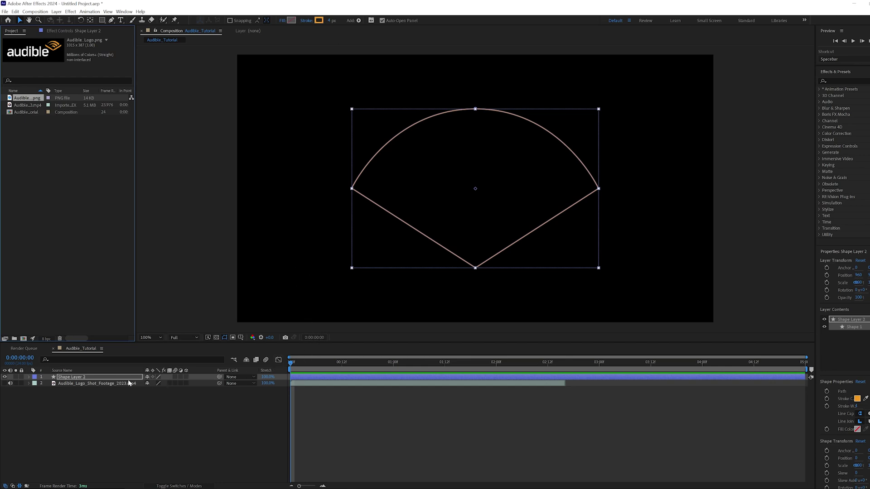
Set Shape Layer 2's scale to 40% and add a scale keyframe at the start of the composition
{"action": "left_click", "coordinate": [66, 379]}
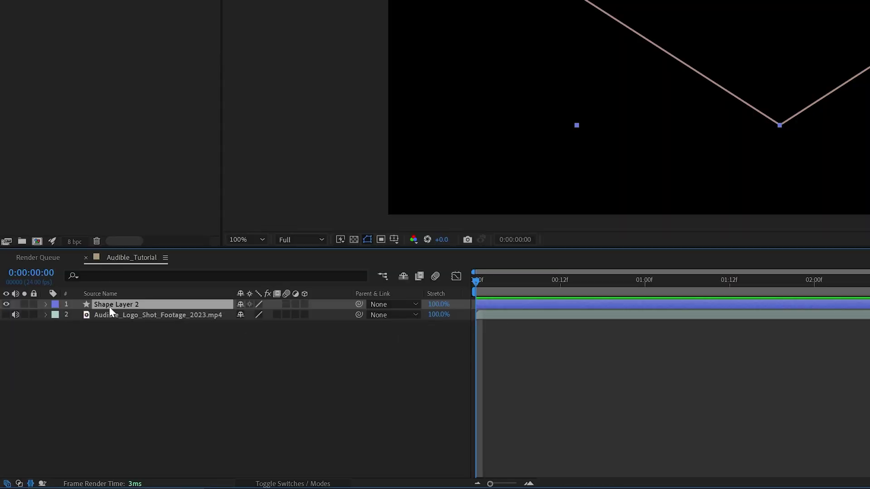
{"action": "key", "text": "s"}
{"action": "left_click", "coordinate": [275, 315]}
{"action": "type", "text": "40"}
{"action": "key", "text": "Return"}
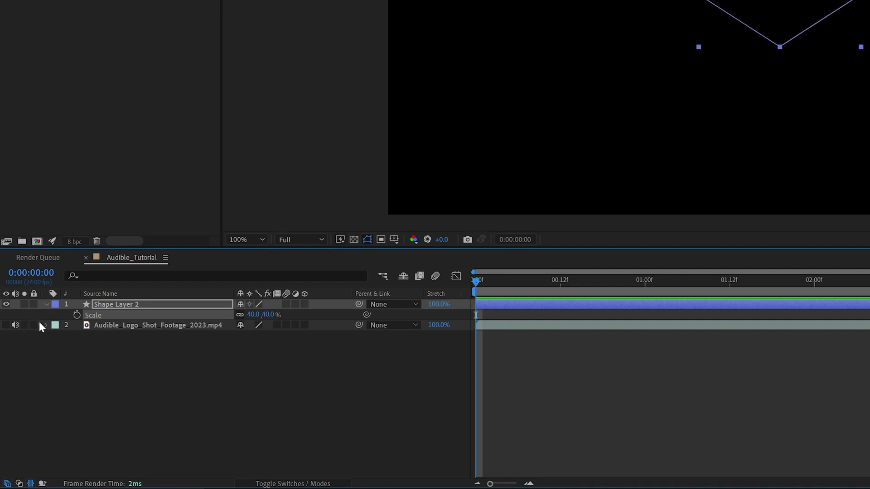
{"action": "left_click", "coordinate": [77, 315]}
At 2 seconds, enlarge the fan shape proportionally until it extends well beyond the composition frame, setting the second scale keyframe
{"action": "left_click_drag", "start_coordinate": [476, 280], "coordinate": [807, 290]}
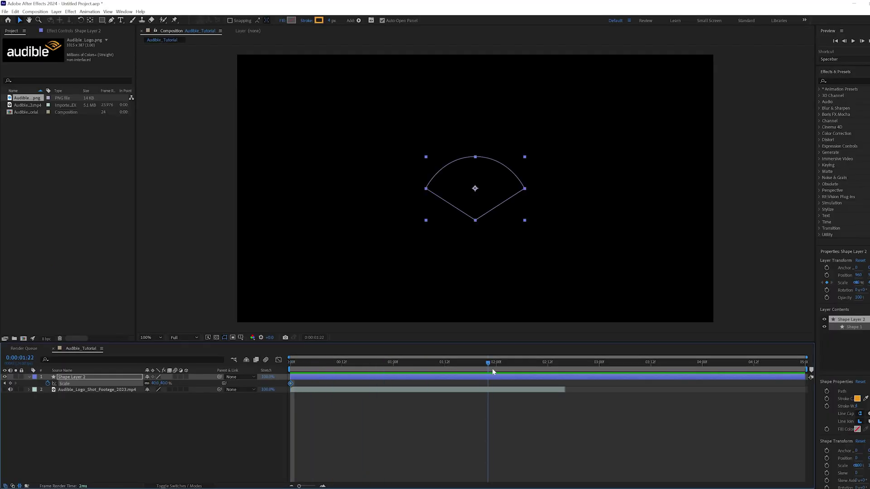
{"action": "left_click_drag", "start_coordinate": [493, 369], "coordinate": [497, 369]}
{"action": "scroll", "coordinate": [505, 203], "scroll_direction": "down", "scroll_amount": 1}
{"action": "left_click_drag", "start_coordinate": [500, 204], "coordinate": [734, 363]}
Apply Easy Ease to both scale keyframes of Shape Layer 2
{"action": "right_click", "coordinate": [291, 383]}
{"action": "mouse_move", "coordinate": [326, 484]}
{"action": "left_click", "coordinate": [431, 453]}
{"action": "right_click", "coordinate": [497, 384]}
{"action": "mouse_move", "coordinate": [530, 484]}
{"action": "left_click", "coordinate": [635, 453]}
Set Shape Layer 2's opacity to 0% with a keyframe at 0:00:00:00
{"action": "left_click_drag", "start_coordinate": [488, 385], "coordinate": [286, 372]}
{"action": "key", "text": "t"}
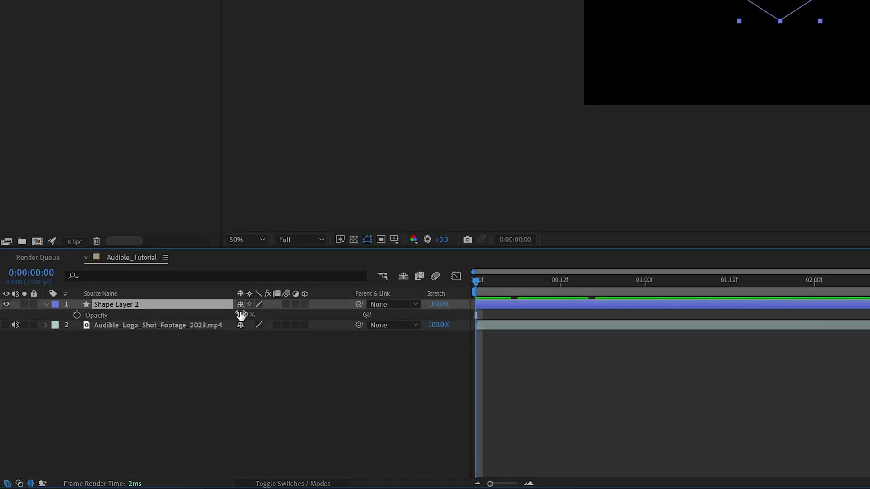
{"action": "left_click_drag", "start_coordinate": [241, 316], "coordinate": [135, 313]}
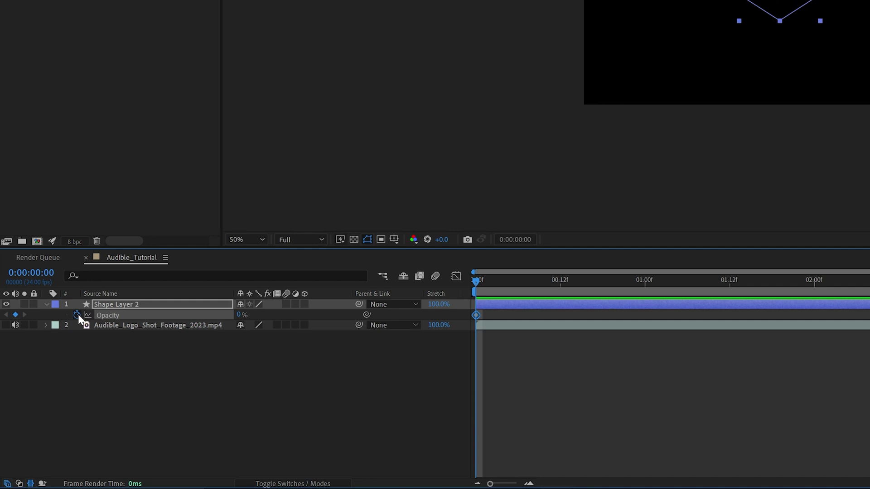
{"action": "left_click", "coordinate": [77, 316]}
Keyframe Shape Layer 2's opacity at 100% at 0:00:00:18 and preview the fade-in
{"action": "left_click_drag", "start_coordinate": [482, 282], "coordinate": [588, 294]}
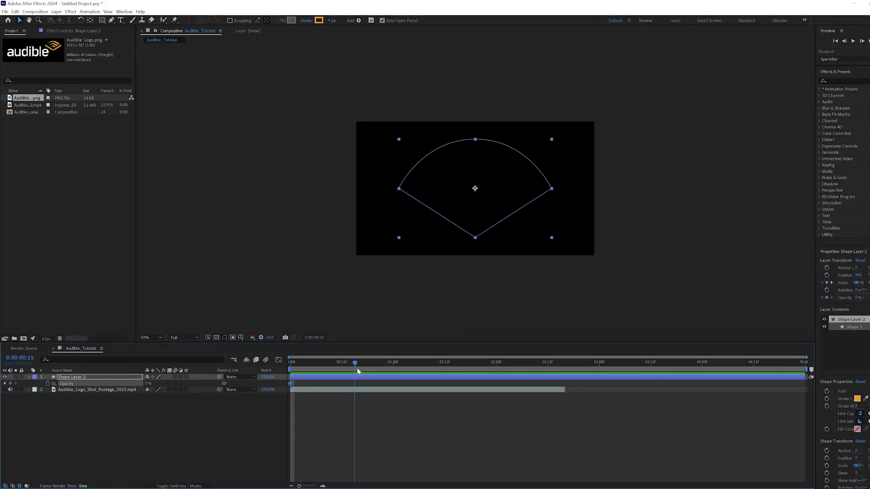
{"action": "left_click_drag", "start_coordinate": [358, 371], "coordinate": [369, 372]}
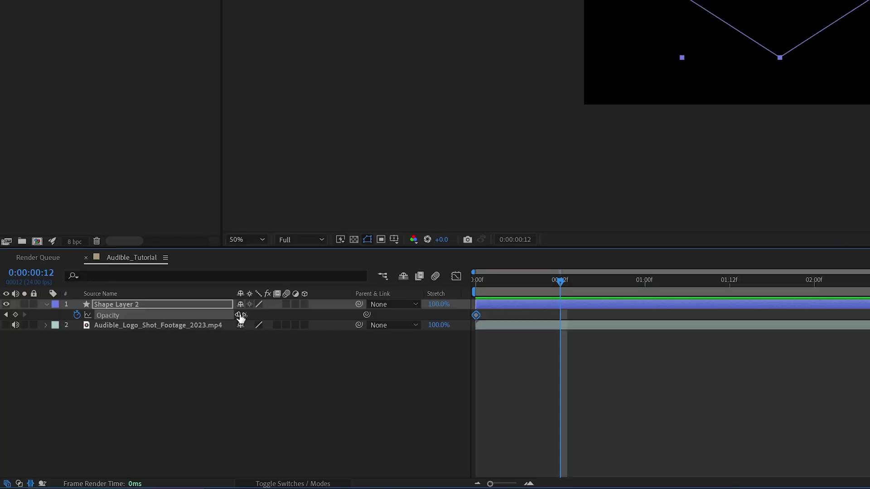
{"action": "left_click_drag", "start_coordinate": [148, 384], "coordinate": [210, 383]}
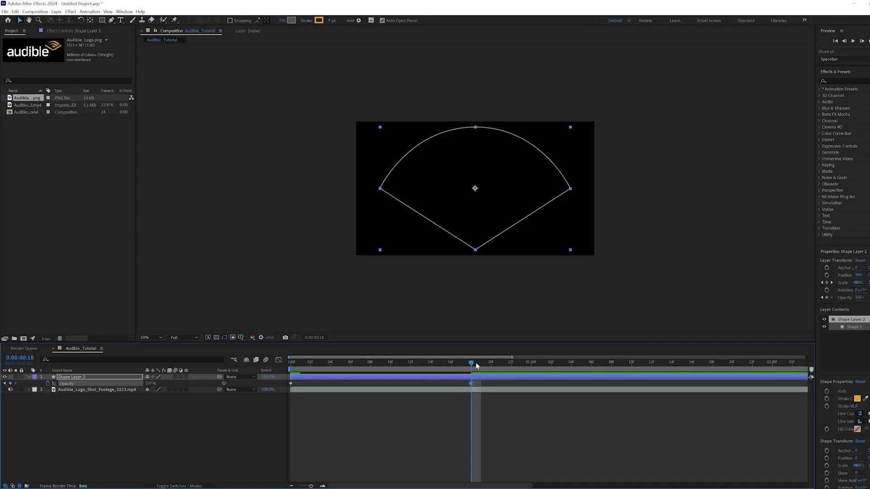
{"action": "left_click_drag", "start_coordinate": [473, 364], "coordinate": [327, 365]}
{"action": "left_click", "coordinate": [344, 400]}
{"action": "left_click_drag", "start_coordinate": [327, 365], "coordinate": [300, 366]}
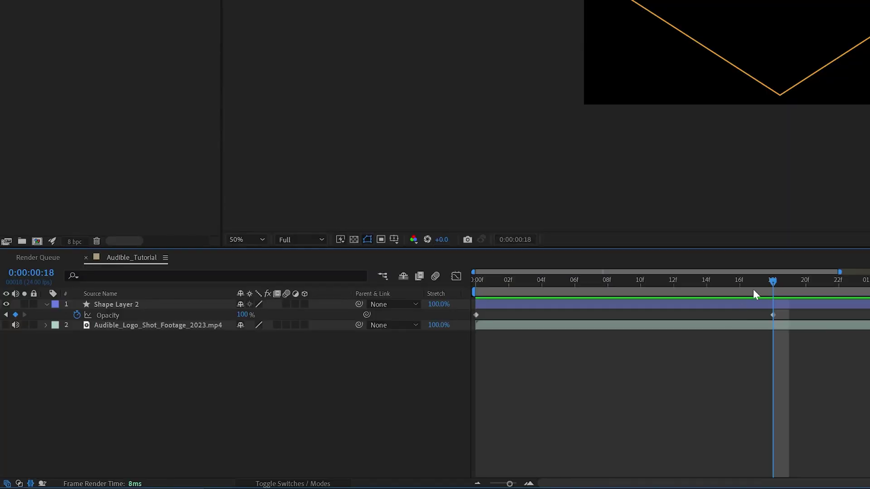
Reveal Shape Layer 2's stroke properties and keyframe its stroke width at 2 at 0:00:00:00
{"action": "left_click", "coordinate": [182, 277]}
{"action": "type", "text": "stroke"}
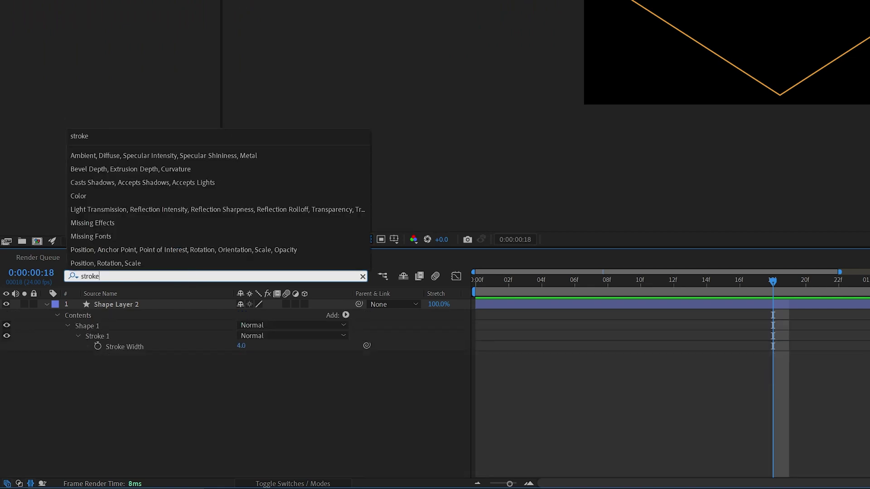
{"action": "left_click", "coordinate": [166, 401]}
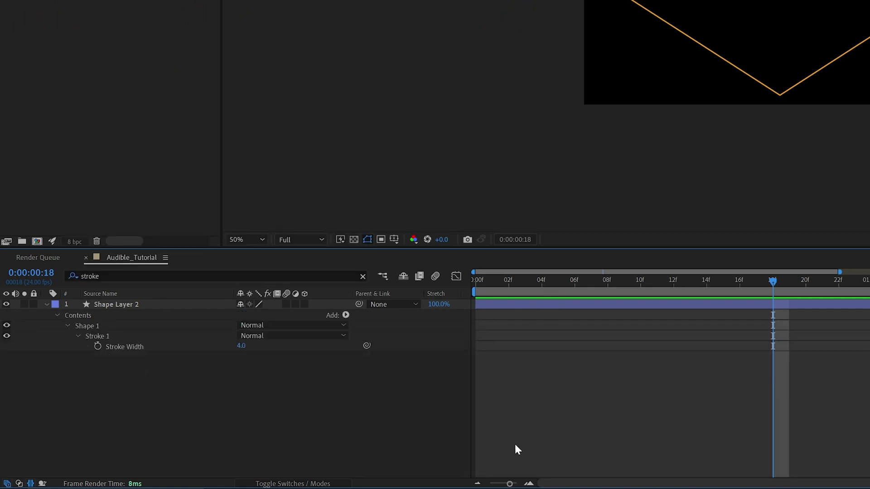
{"action": "left_click_drag", "start_coordinate": [506, 282], "coordinate": [456, 282]}
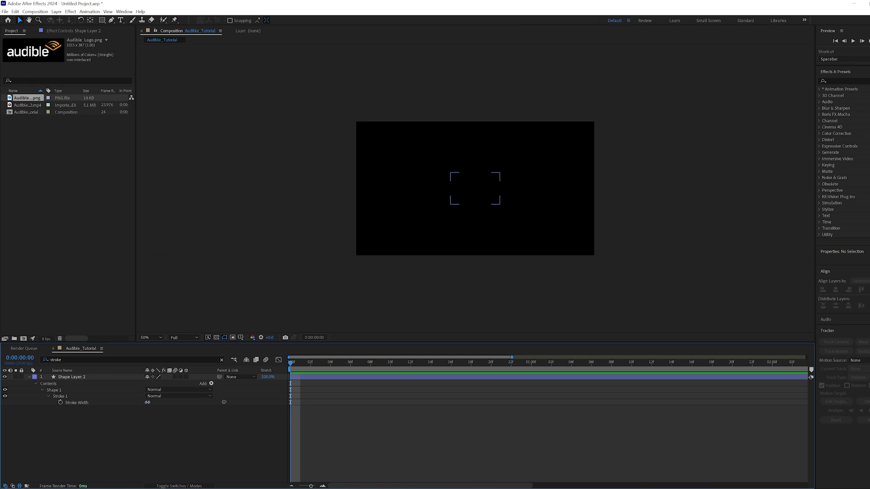
{"action": "key", "text": "Return"}
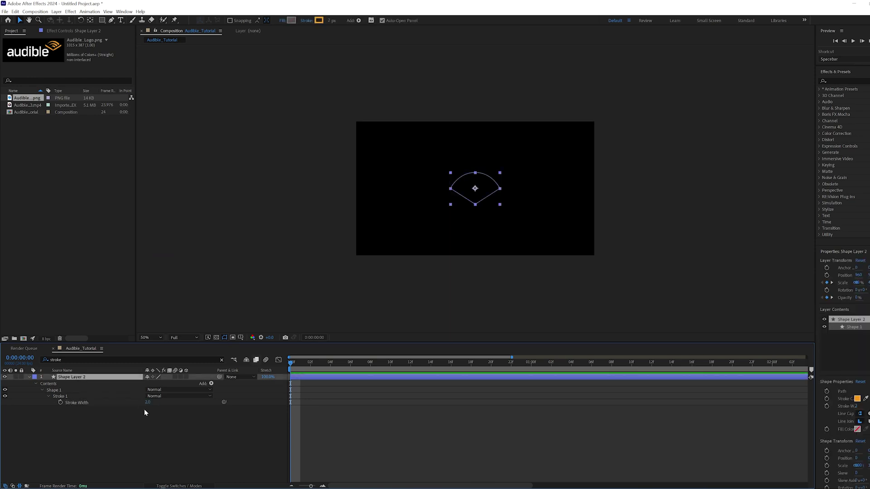
{"action": "left_click", "coordinate": [61, 403]}
Keyframe Shape Layer 2's stroke width at 11 at 0:00:00:18 and hold that value with another keyframe at 0:00:01:06
{"action": "left_click_drag", "start_coordinate": [290, 363], "coordinate": [471, 370]}
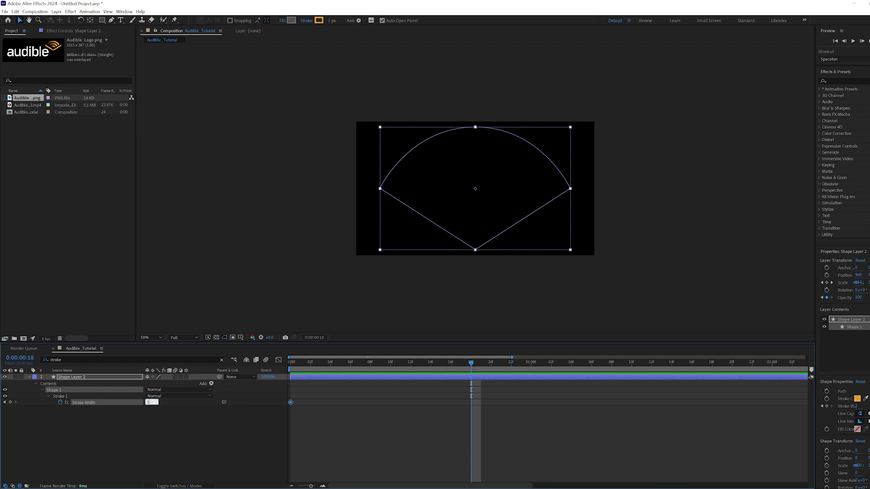
{"action": "key", "text": "Return"}
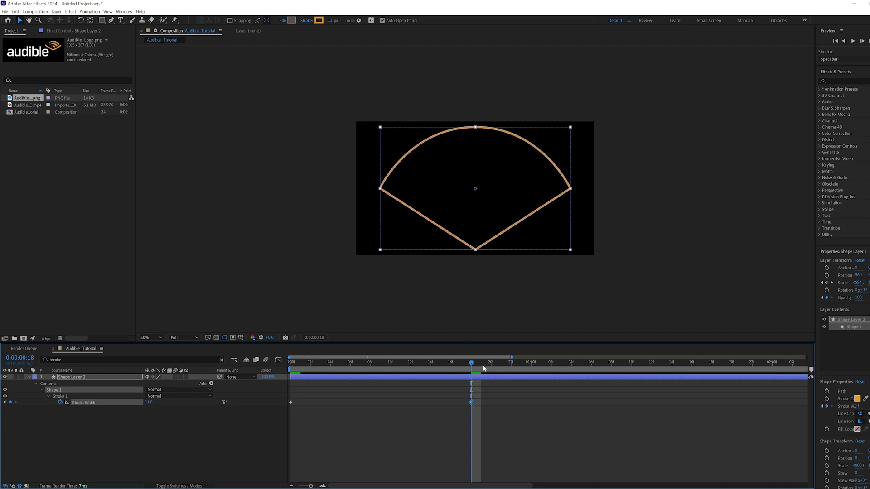
{"action": "left_click_drag", "start_coordinate": [472, 364], "coordinate": [592, 369]}
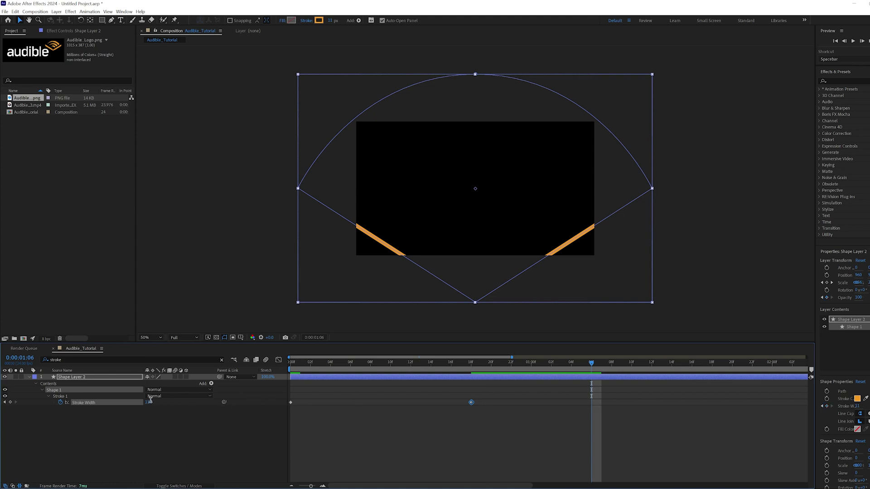
{"action": "left_click", "coordinate": [11, 403]}
{"action": "left_click", "coordinate": [519, 429]}
Duplicate Shape Layer 2 nine times to make a stack of ten fan-shaped outline layers
{"action": "left_click", "coordinate": [28, 377]}
{"action": "key", "text": "ctrl+d"}
{"action": "key", "text": "ctrl+d"}
{"action": "key", "text": "ctrl+d"}
{"action": "key", "text": "ctrl+d"}
{"action": "key", "text": "ctrl+d"}
{"action": "key", "text": "ctrl+d"}
{"action": "key", "text": "ctrl+d"}
{"action": "key", "text": "ctrl+d"}
{"action": "key", "text": "ctrl+d"}
Stagger the duplicated shape layers so each one starts three frames after the layer beneath it
{"action": "key", "text": "minus"}
{"action": "key", "text": "minus"}
{"action": "left_click", "coordinate": [74, 428], "text": "shift"}
{"action": "left_click", "coordinate": [303, 364]}
{"action": "key", "text": "bracketleft"}
{"action": "left_click", "coordinate": [72, 421]}
{"action": "left_click", "coordinate": [72, 377], "text": "shift"}
{"action": "left_click", "coordinate": [316, 363]}
{"action": "key", "text": "bracketleft"}
{"action": "left_click", "coordinate": [346, 377], "text": "shift"}
{"action": "left_click_drag", "start_coordinate": [345, 377], "coordinate": [358, 377]}
{"action": "left_click", "coordinate": [358, 409], "text": "ctrl"}
{"action": "left_click_drag", "start_coordinate": [356, 384], "coordinate": [412, 377]}
{"action": "left_click_drag", "start_coordinate": [330, 363], "coordinate": [499, 418]}
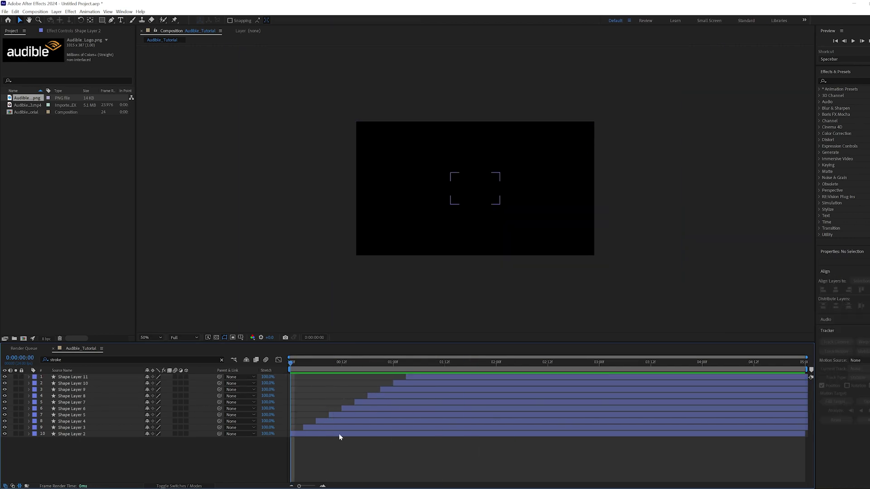
Select all ten shape layers and filter the timeline by "stroke" to expose their stroke widths
{"action": "left_click", "coordinate": [340, 435]}
{"action": "left_click", "coordinate": [418, 377], "text": "shift"}
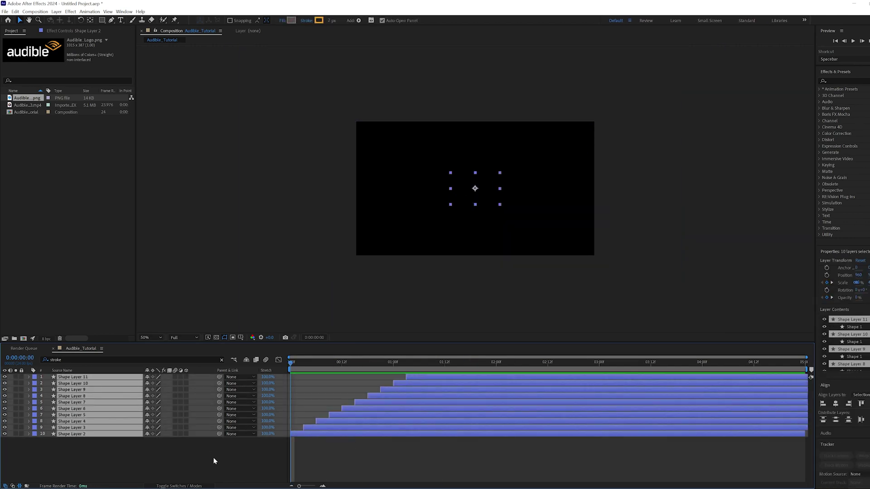
{"action": "left_click", "coordinate": [83, 360]}
{"action": "key", "text": "BackSpace"}
{"action": "key", "text": "BackSpace"}
{"action": "key", "text": "BackSpace"}
{"action": "key", "text": "BackSpace"}
{"action": "key", "text": "BackSpace"}
{"action": "key", "text": "BackSpace"}
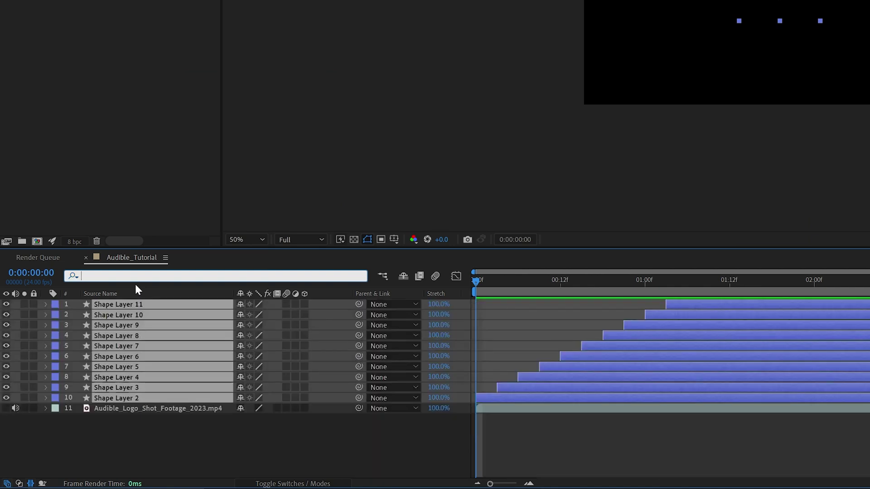
{"action": "type", "text": "strok"}
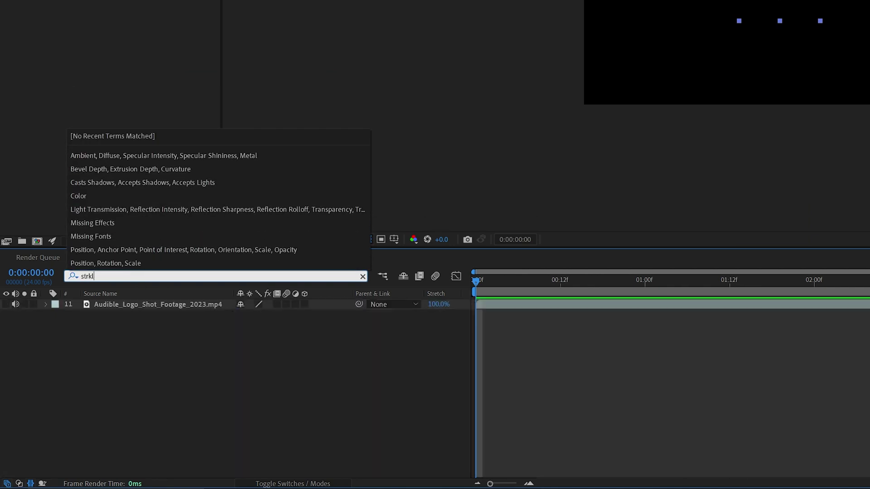
{"action": "type", "text": "e"}
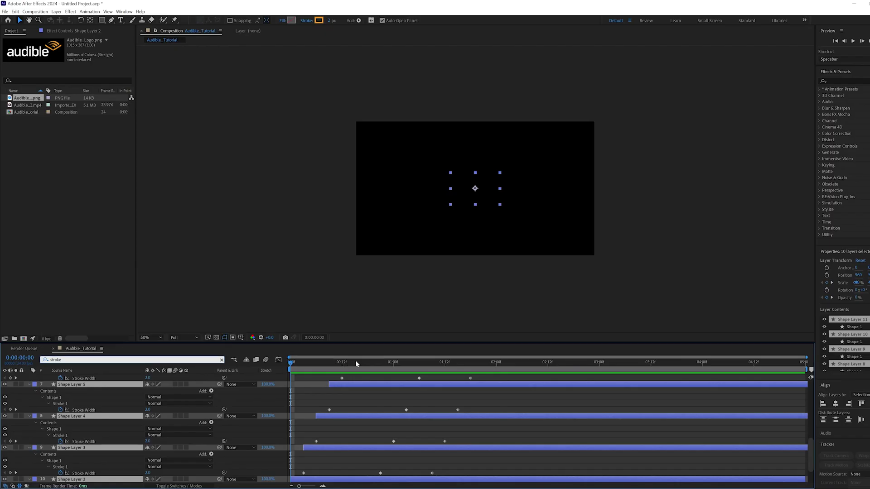
At 0:00:02:05, keyframe the stroke width at 1 on Shape Layers 2 through 9
{"action": "mouse_move", "coordinate": [583, 279]}
{"action": "left_mouse_down"}
{"action": "mouse_move", "coordinate": [775, 279]}
{"action": "mouse_move", "coordinate": [824, 293]}
{"action": "left_mouse_up"}
{"action": "left_click_drag", "start_coordinate": [502, 369], "coordinate": [517, 369]}
{"action": "left_click", "coordinate": [149, 410]}
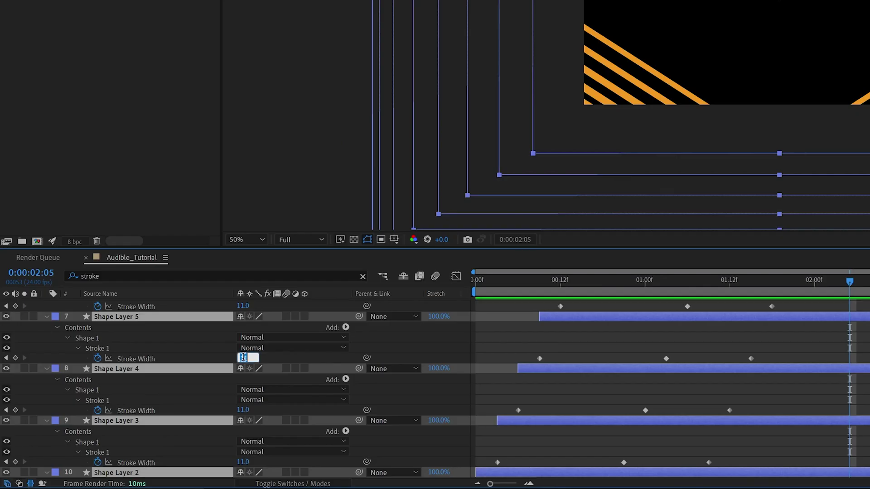
{"action": "type", "text": "1"}
{"action": "key", "text": "Return"}
{"action": "left_click", "coordinate": [243, 410]}
{"action": "type", "text": "1"}
{"action": "key", "text": "Return"}
{"action": "left_click", "coordinate": [242, 462]}
{"action": "type", "text": "1"}
{"action": "key", "text": "Return"}
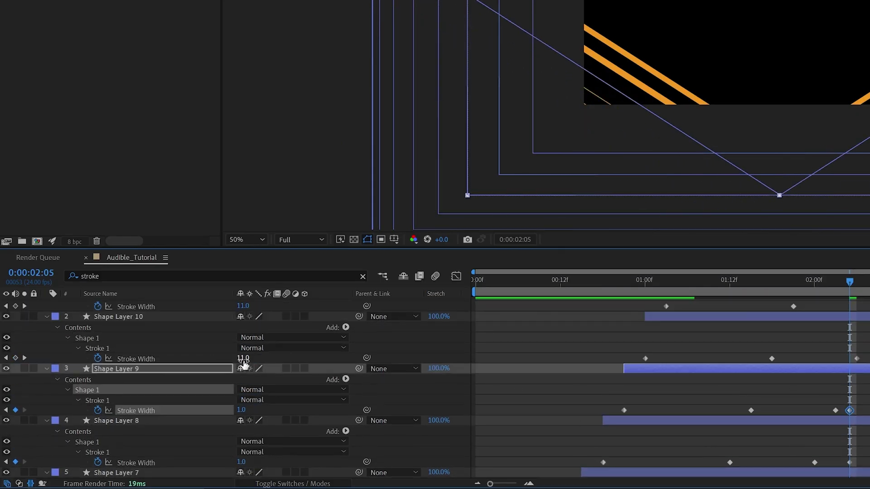
Set the stroke width of Shape Layers 10 and 11 to 1 at 0:00:02:05
{"action": "left_click", "coordinate": [243, 359]}
{"action": "type", "text": "1"}
{"action": "key", "text": "Return"}
{"action": "left_click", "coordinate": [242, 306]}
{"action": "type", "text": "1"}
{"action": "key", "text": "Return"}
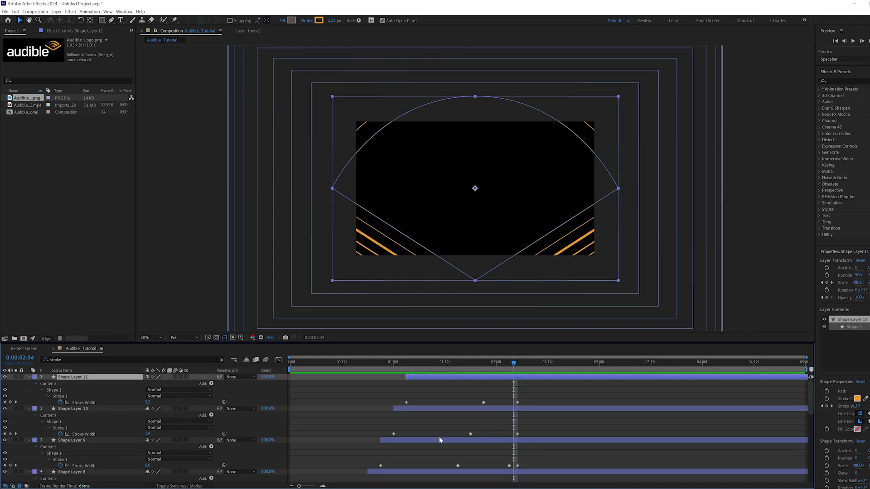
Select all ten shape layers and add opacity keyframes holding 100% at 0:00:02:00
{"action": "scroll", "coordinate": [438, 438], "scroll_direction": "down", "scroll_amount": 10}
{"action": "left_click", "coordinate": [429, 449], "text": "shift"}
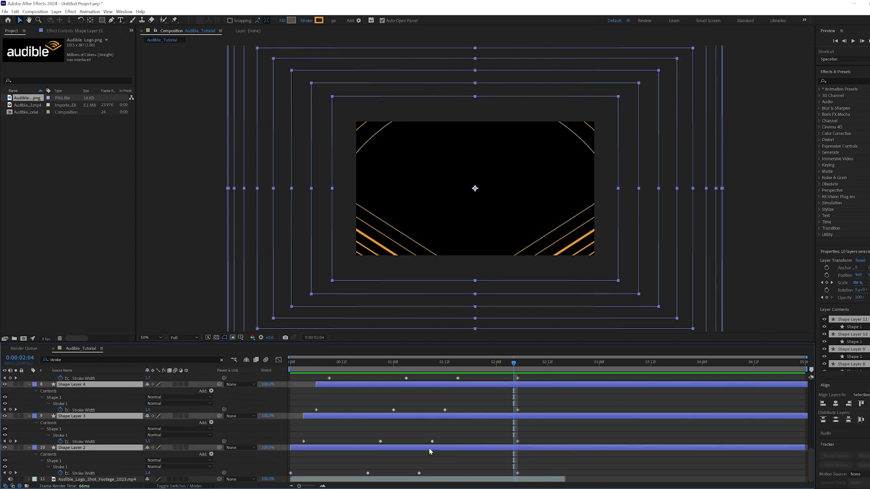
{"action": "scroll", "coordinate": [122, 380], "scroll_direction": "up", "scroll_amount": 7}
{"action": "key", "text": "Page_Down"}
{"action": "key", "text": "t"}
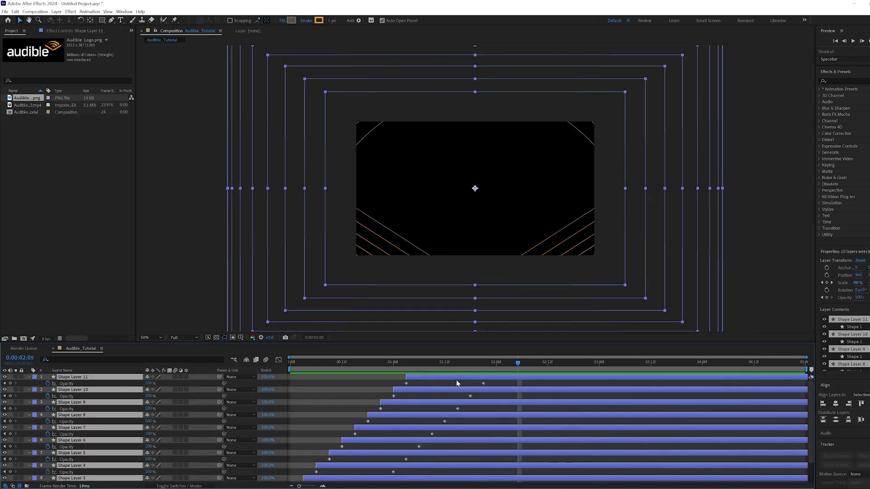
{"action": "left_click_drag", "start_coordinate": [519, 365], "coordinate": [499, 362]}
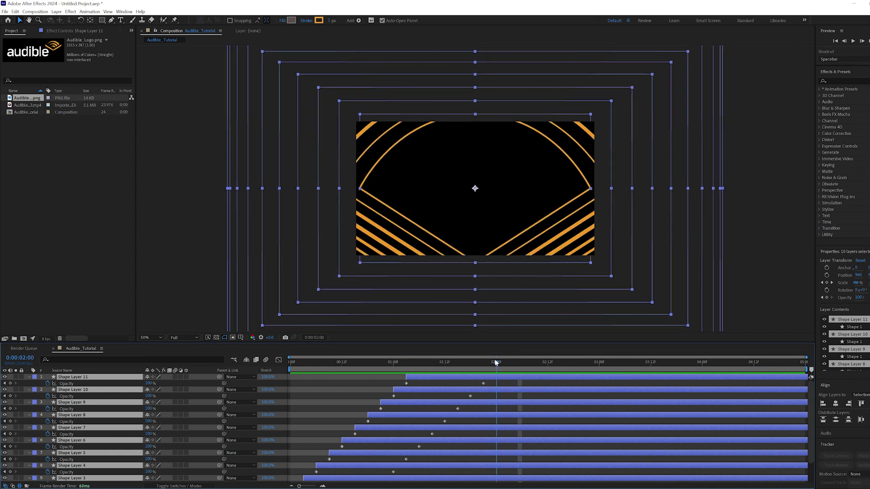
{"action": "left_click", "coordinate": [11, 384]}
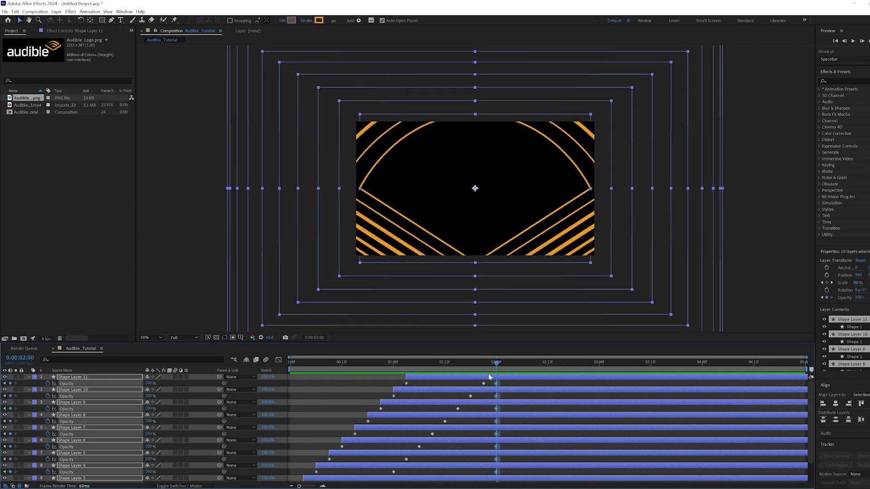
Set the opacity of all shape layers to 0% at 0:00:02:12, then collapse their properties
{"action": "left_click_drag", "start_coordinate": [503, 366], "coordinate": [550, 368]}
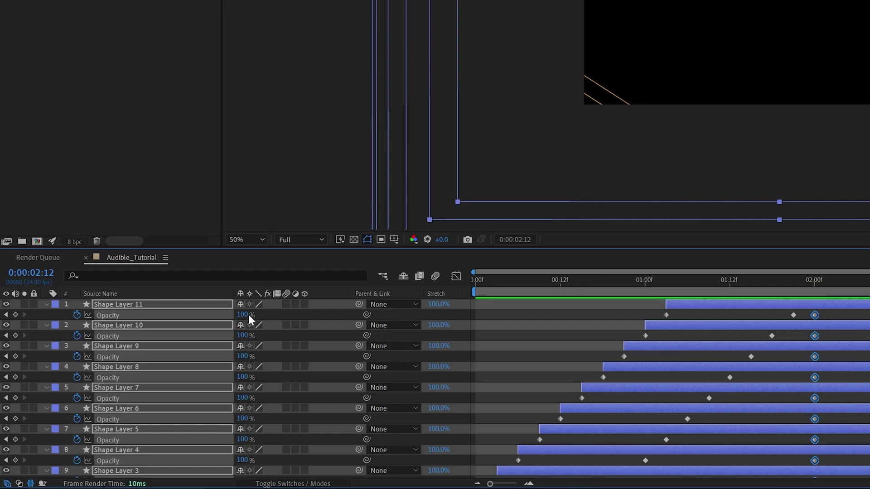
{"action": "left_click_drag", "start_coordinate": [248, 314], "coordinate": [47, 350]}
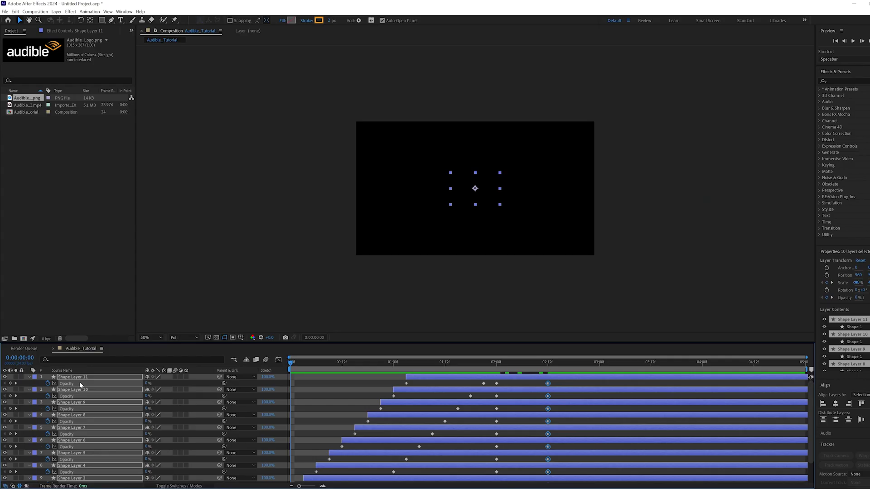
{"action": "key", "text": "u"}
{"action": "left_click", "coordinate": [93, 452]}
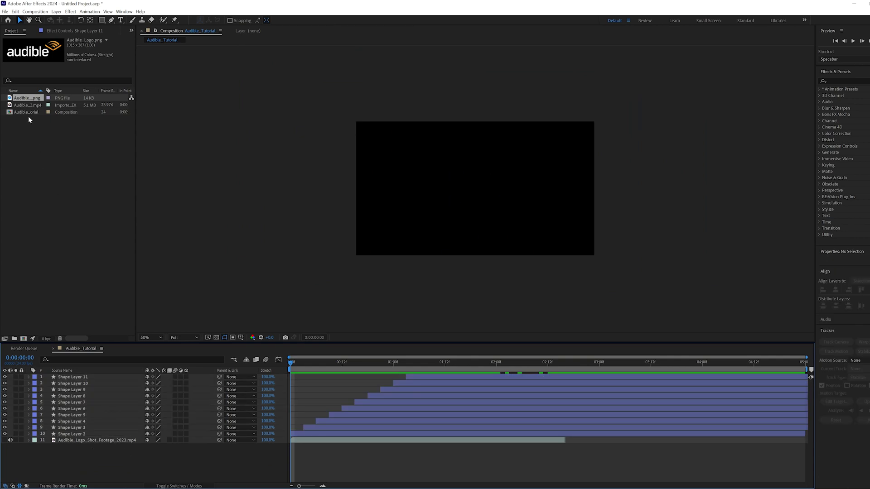
Add Audible_Logo.png above the shape layers and keyframe its scale at 53% at 0:00:02:00
{"action": "left_click_drag", "start_coordinate": [28, 98], "coordinate": [120, 371]}
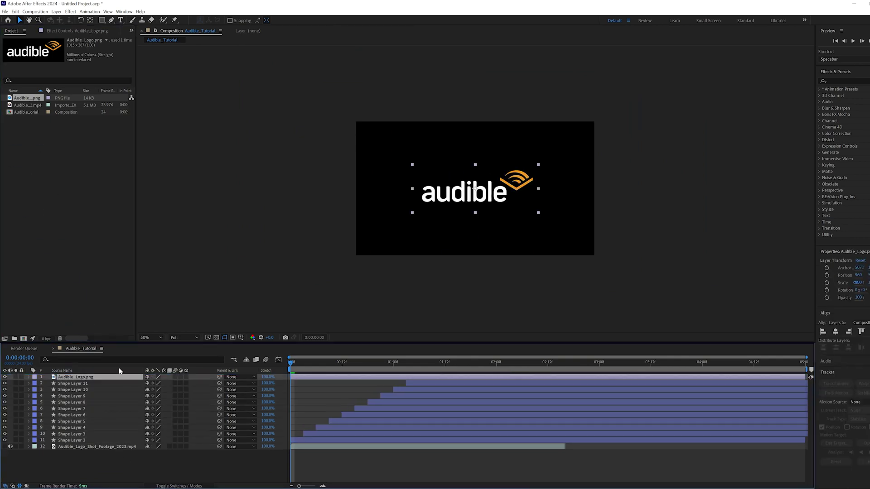
{"action": "left_click", "coordinate": [496, 363]}
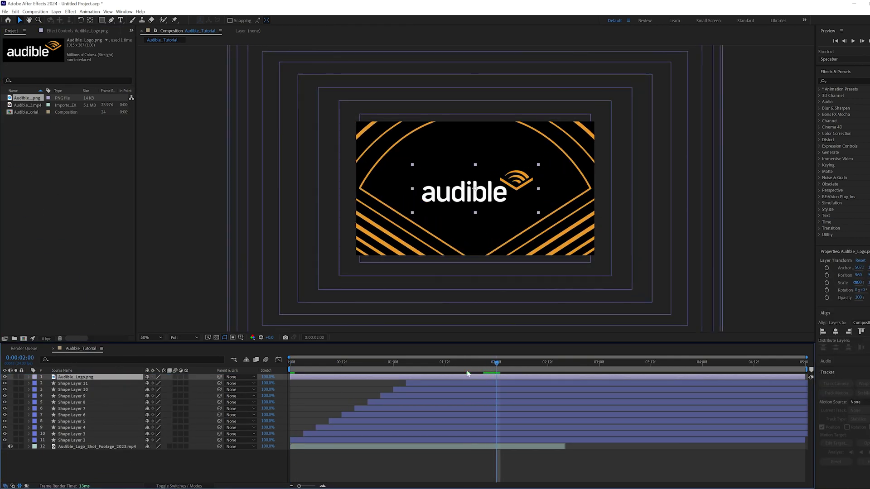
{"action": "key", "text": "s"}
{"action": "left_click", "coordinate": [152, 385]}
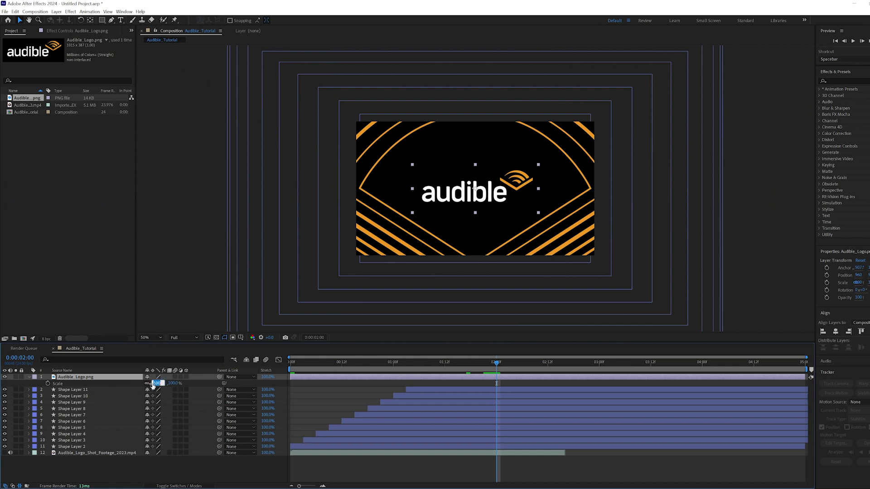
{"action": "type", "text": "53"}
{"action": "key", "text": "Return"}
{"action": "left_click", "coordinate": [47, 384]}
Set the logo's scale to 15% at 0:00:01:12 and apply easing to both scale keyframes
{"action": "left_click", "coordinate": [443, 362]}
{"action": "left_click", "coordinate": [164, 383]}
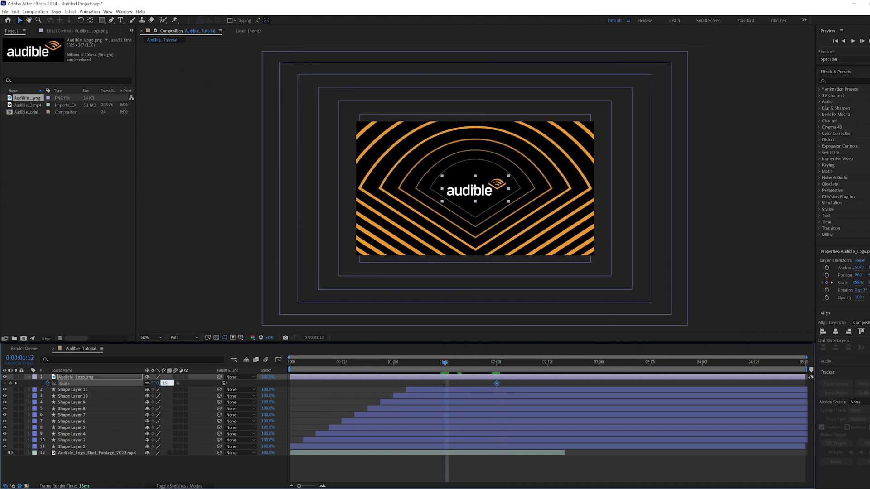
{"action": "key", "text": "Return"}
{"action": "right_click", "coordinate": [443, 383]}
{"action": "left_click", "coordinate": [445, 384]}
{"action": "right_click", "coordinate": [445, 384]}
{"action": "mouse_move", "coordinate": [476, 484]}
{"action": "left_click", "coordinate": [550, 453]}
{"action": "right_click", "coordinate": [496, 384]}
Keyframe the logo's opacity to fade in from 0:00:01:12, reaching 100% at 0:00:02:00
{"action": "left_click", "coordinate": [101, 378]}
{"action": "key", "text": "alt+shift+t"}
{"action": "left_click_drag", "start_coordinate": [113, 384], "coordinate": [92, 386]}
{"action": "left_click_drag", "start_coordinate": [447, 363], "coordinate": [496, 369]}
{"action": "left_click_drag", "start_coordinate": [147, 384], "coordinate": [322, 390]}
Apply easing to both of the logo's opacity keyframes
{"action": "right_click", "coordinate": [445, 384]}
{"action": "mouse_move", "coordinate": [474, 379]}
{"action": "left_click", "coordinate": [560, 417]}
{"action": "right_click", "coordinate": [496, 383]}
{"action": "mouse_move", "coordinate": [526, 485]}
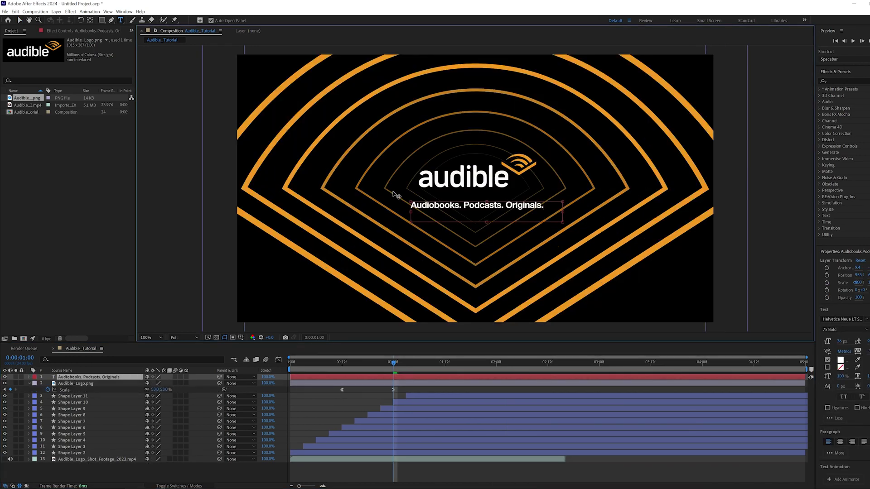
Center the "Audiobooks. Podcasts. Originals." tagline beneath the logo and parent it to Audible_Logo.png
{"action": "left_click", "coordinate": [20, 20]}
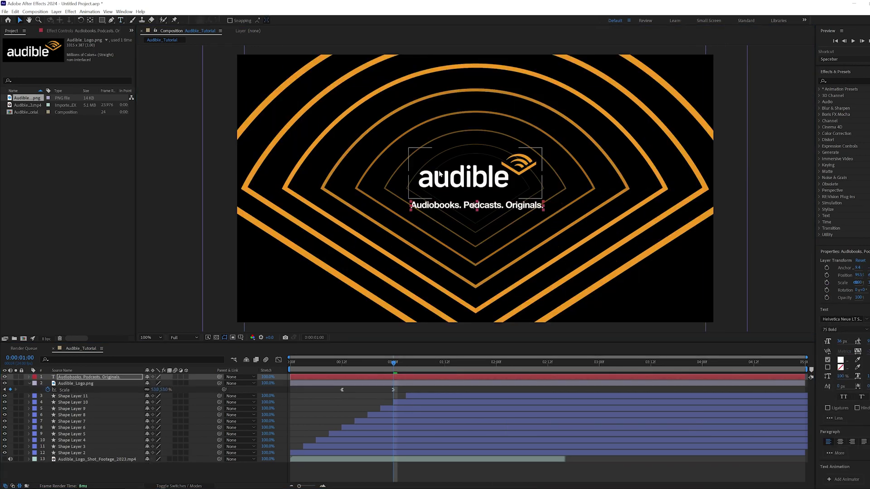
{"action": "left_click_drag", "start_coordinate": [481, 204], "coordinate": [476, 205]}
{"action": "left_click_drag", "start_coordinate": [476, 205], "coordinate": [475, 206]}
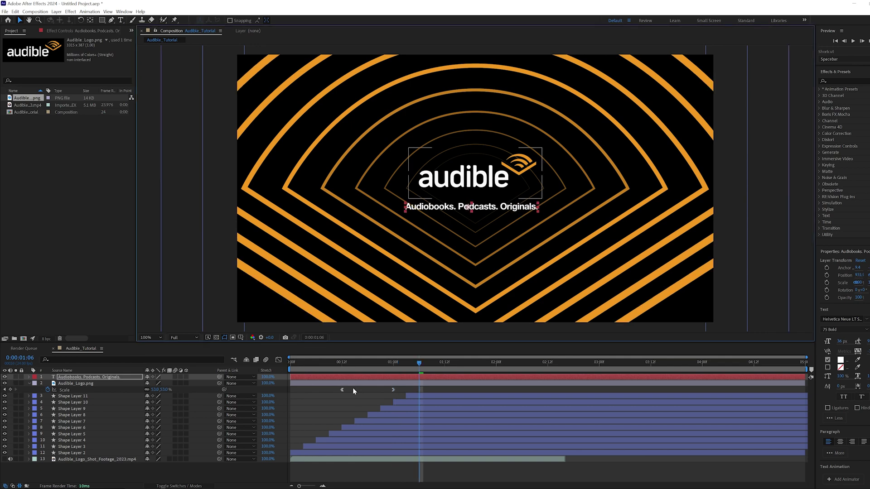
{"action": "left_click", "coordinate": [247, 378]}
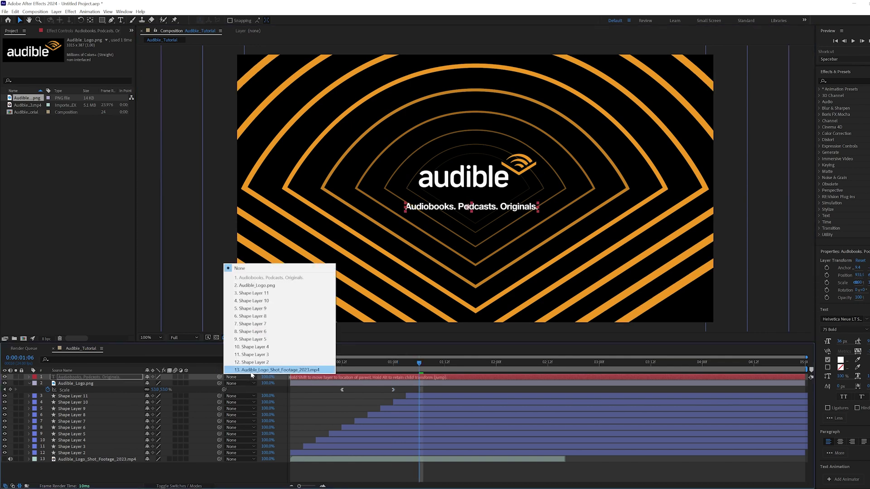
{"action": "left_click", "coordinate": [256, 285]}
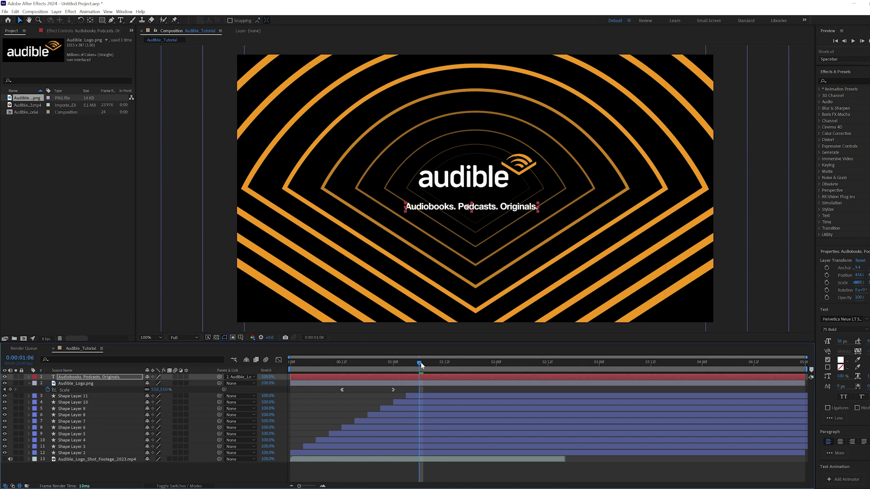
Return to 0:00:01:00 and select both opacity keyframes of Audible_Logo.png
{"action": "left_click", "coordinate": [410, 363]}
{"action": "left_click_drag", "start_coordinate": [409, 360], "coordinate": [399, 358]}
{"action": "left_click_drag", "start_coordinate": [331, 386], "coordinate": [396, 395]}
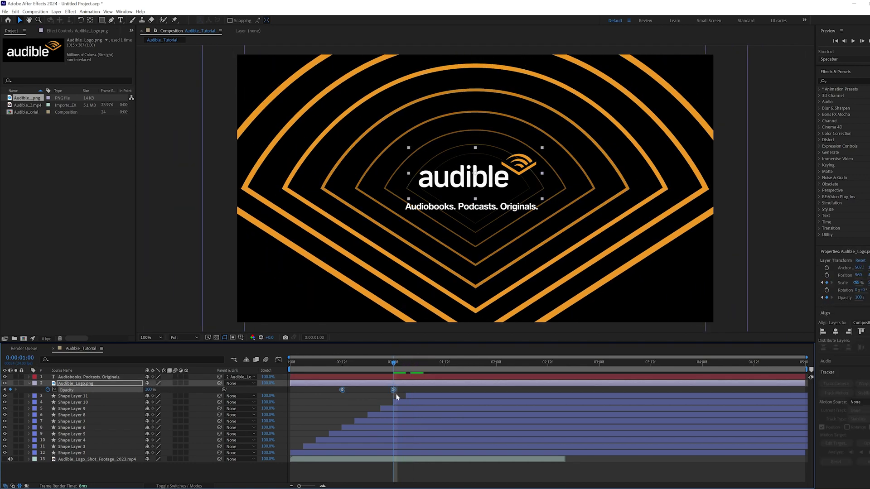